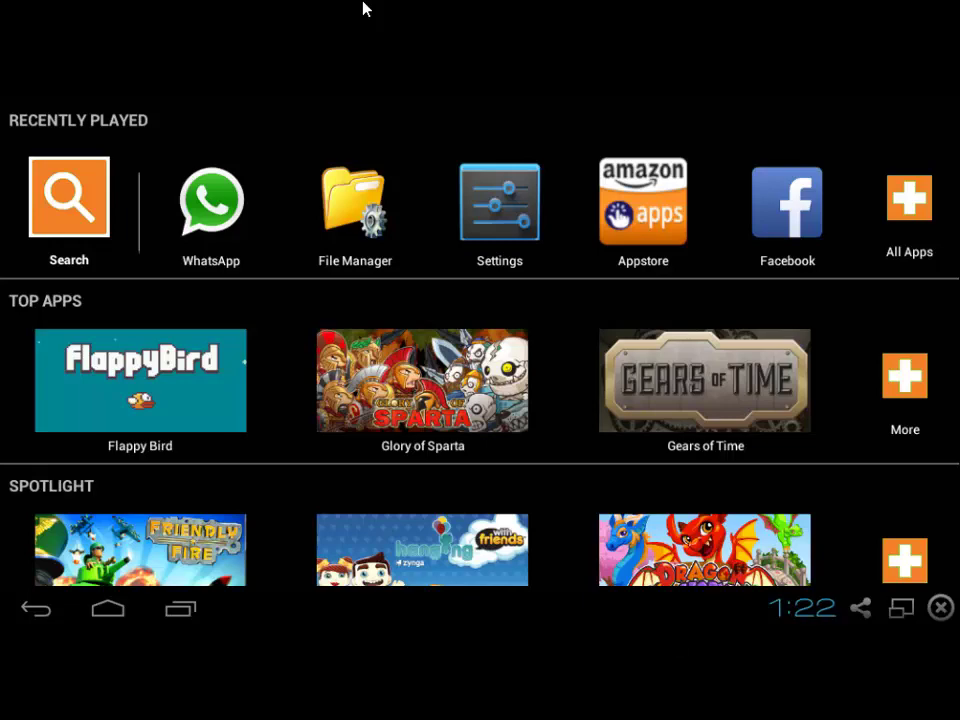
- Exit full screen and minimize BlueStacks to check Happy_Ugadi.jpg in Explorer's Pictures library
key("F11")
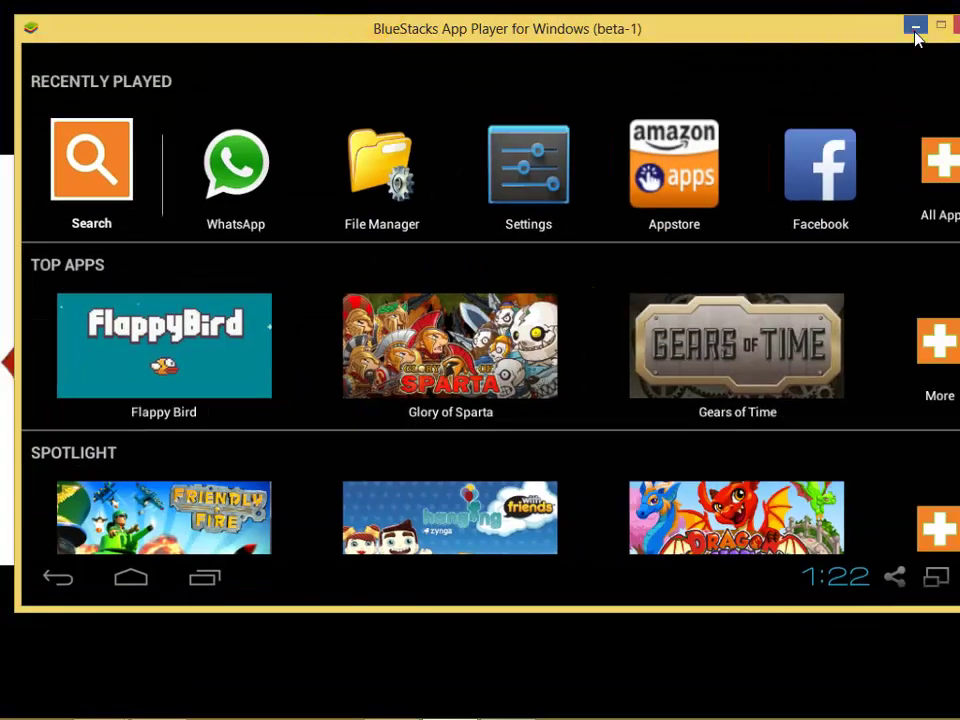
left_click(916, 28)
left_click(536, 242)
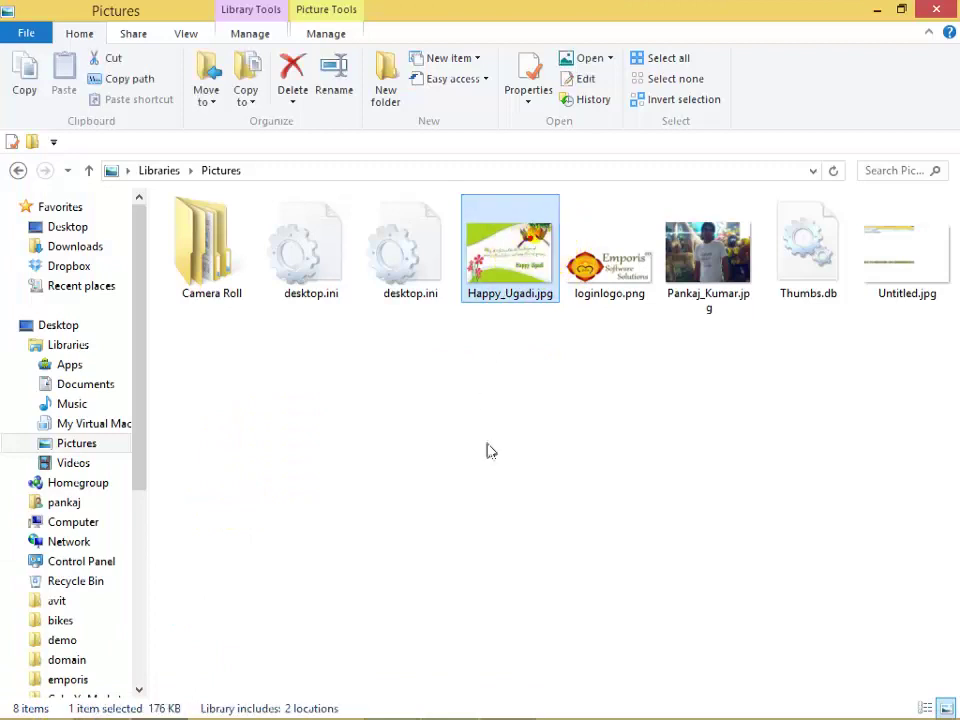
left_click(510, 300)
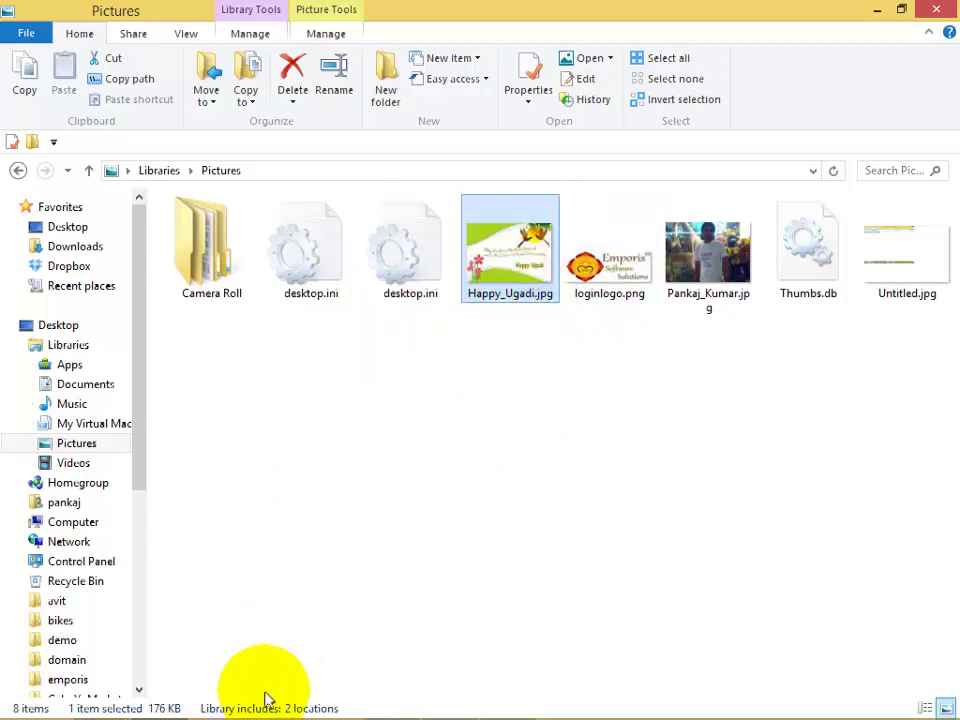
- Restore BlueStacks in full screen and browse File Manager to /mnt/sdcard/bstfolder/Pictures
mouse_move(268, 712)
left_click(455, 703)
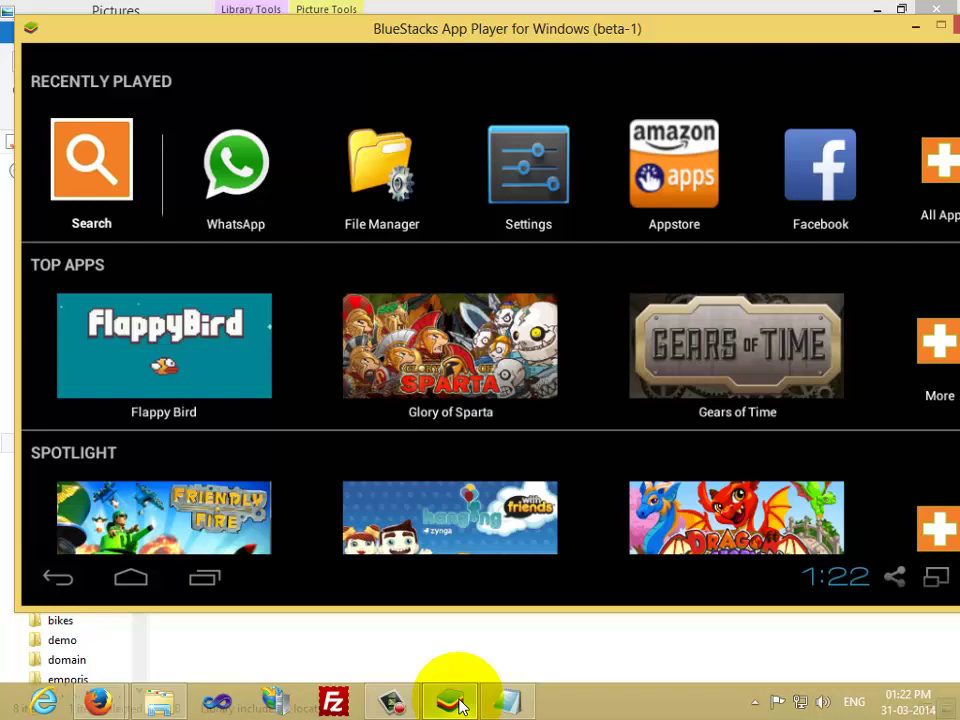
double_click(398, 30)
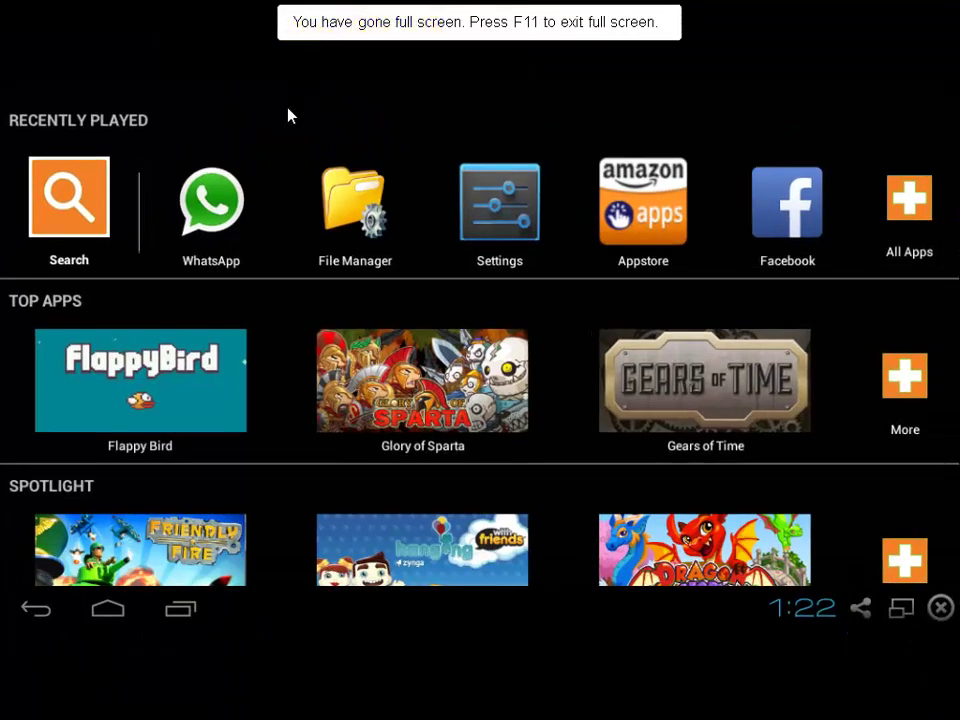
left_click(365, 208)
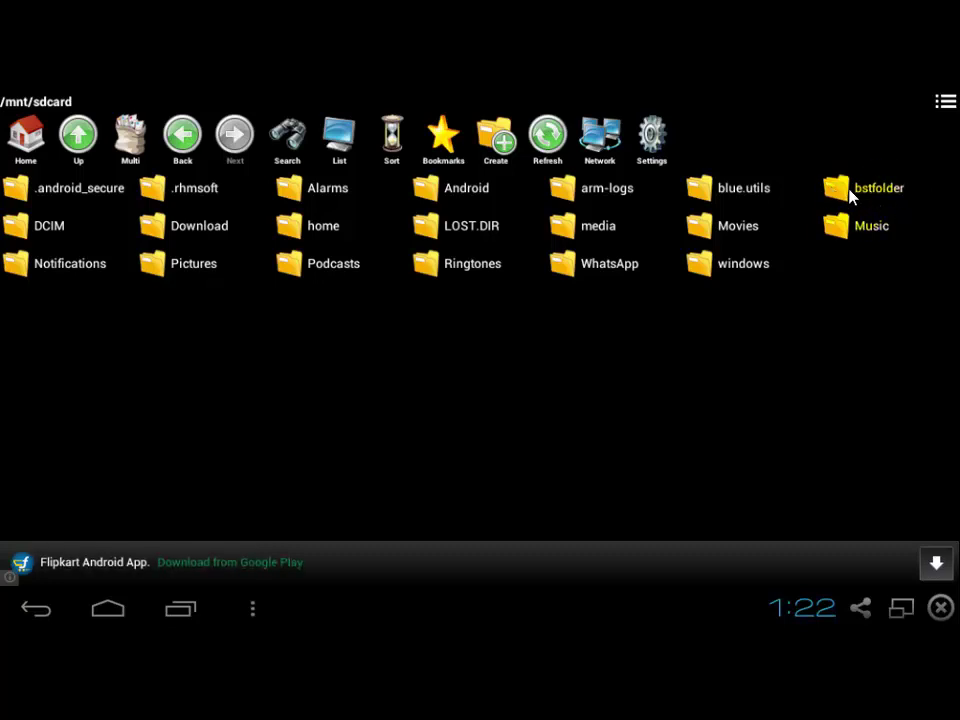
left_click(850, 195)
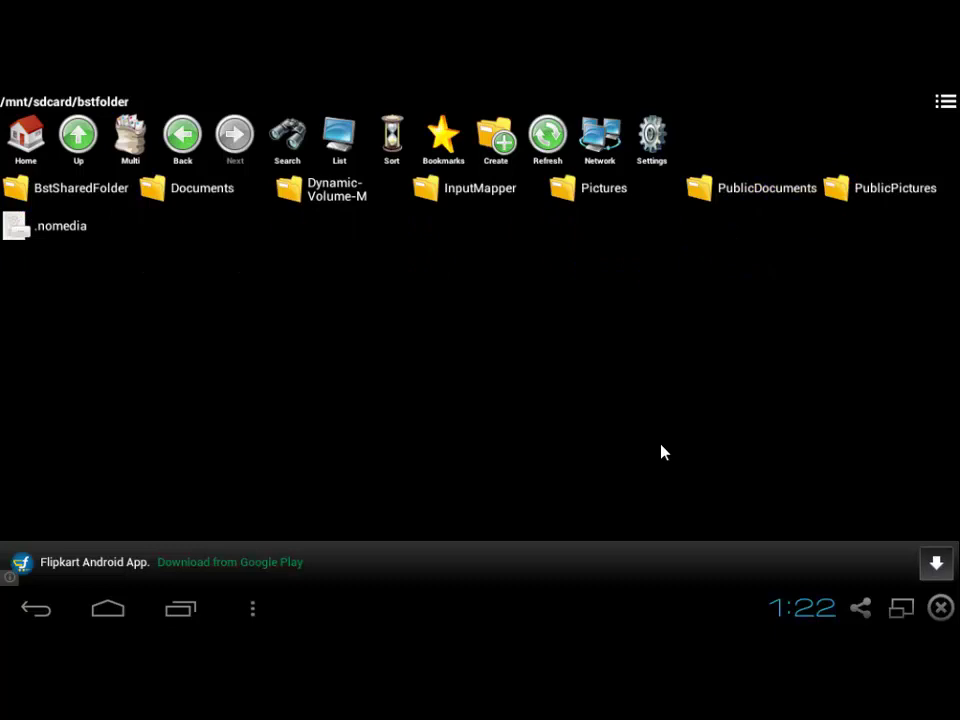
left_click(567, 200)
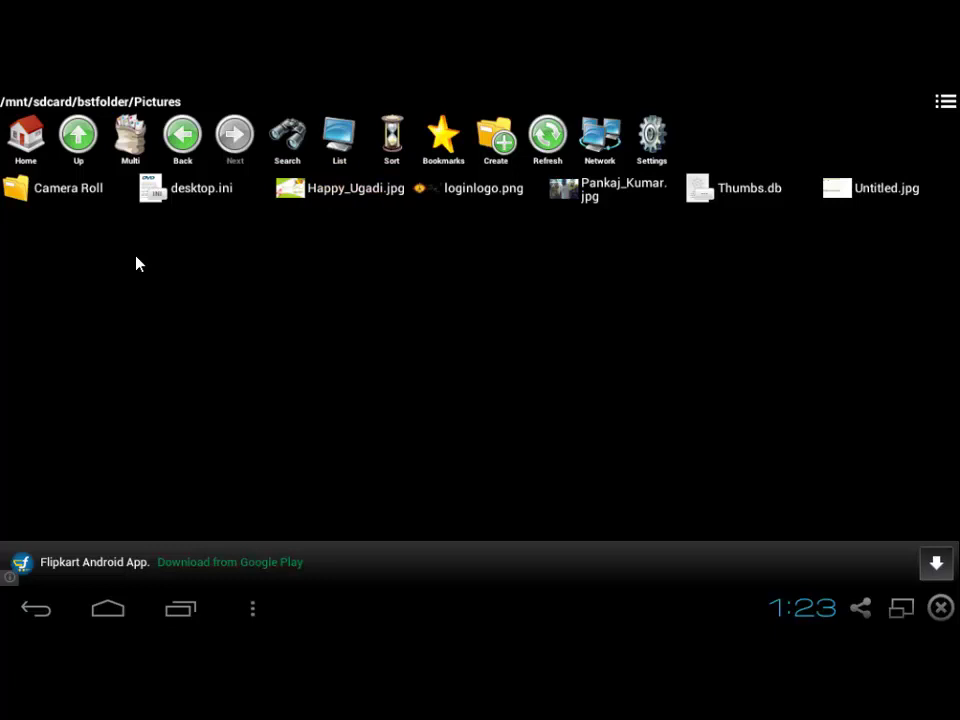
- Open the file operations menu for Happy_Ugadi.jpg
left_click(340, 201)
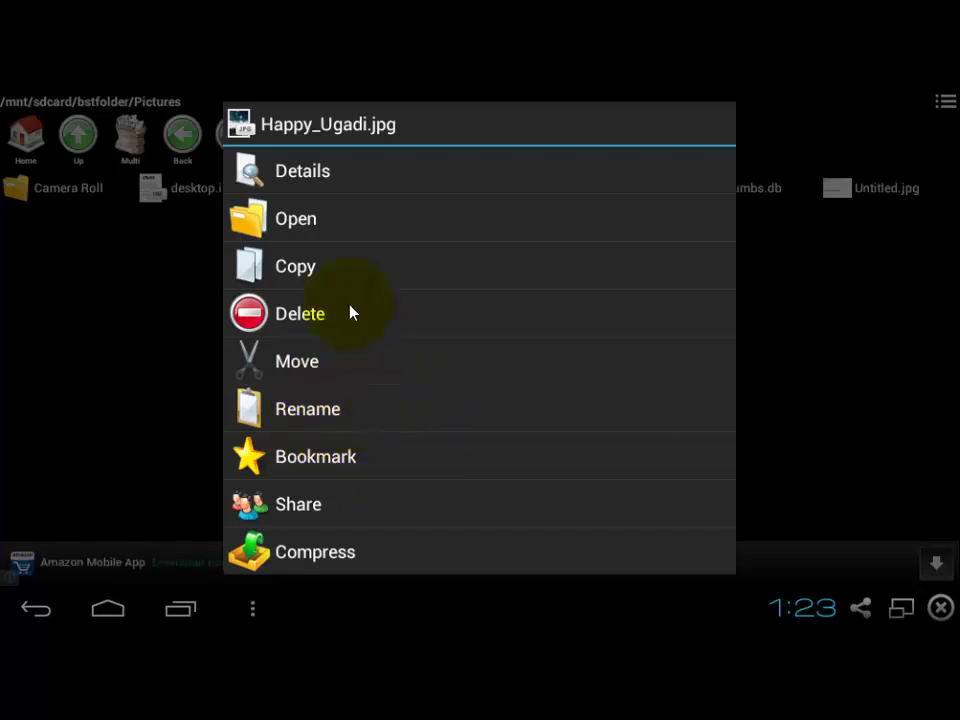
- Choose Share for Happy_Ugadi.jpg to list Facebook, Twitter and WhatsApp
left_click(336, 512)
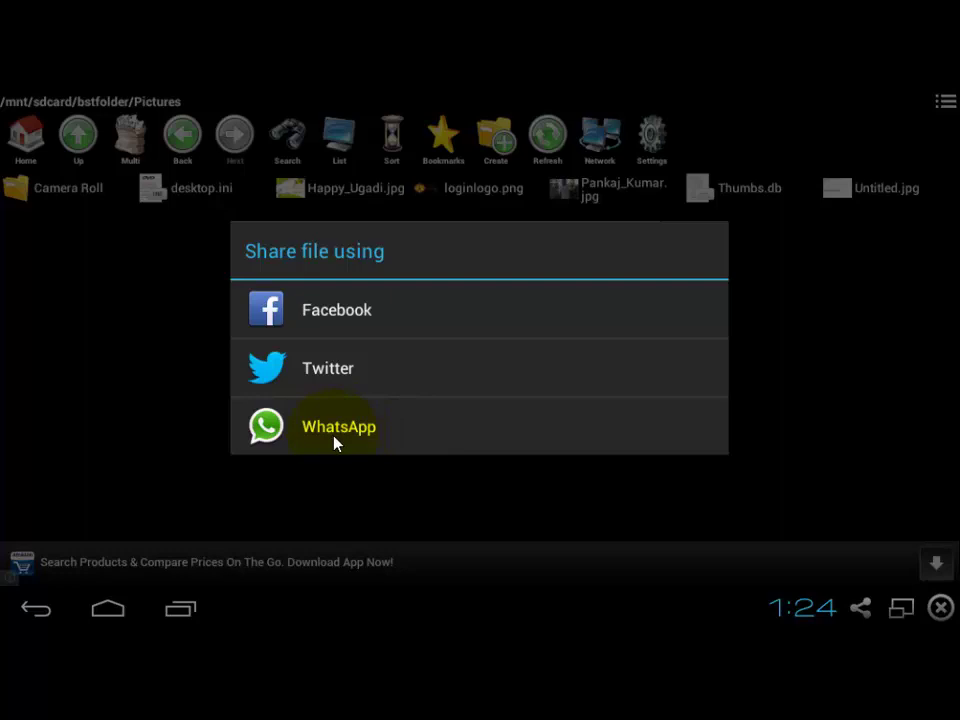
- Share via WhatsApp and select the recipient from the Select contact list
left_click(332, 442)
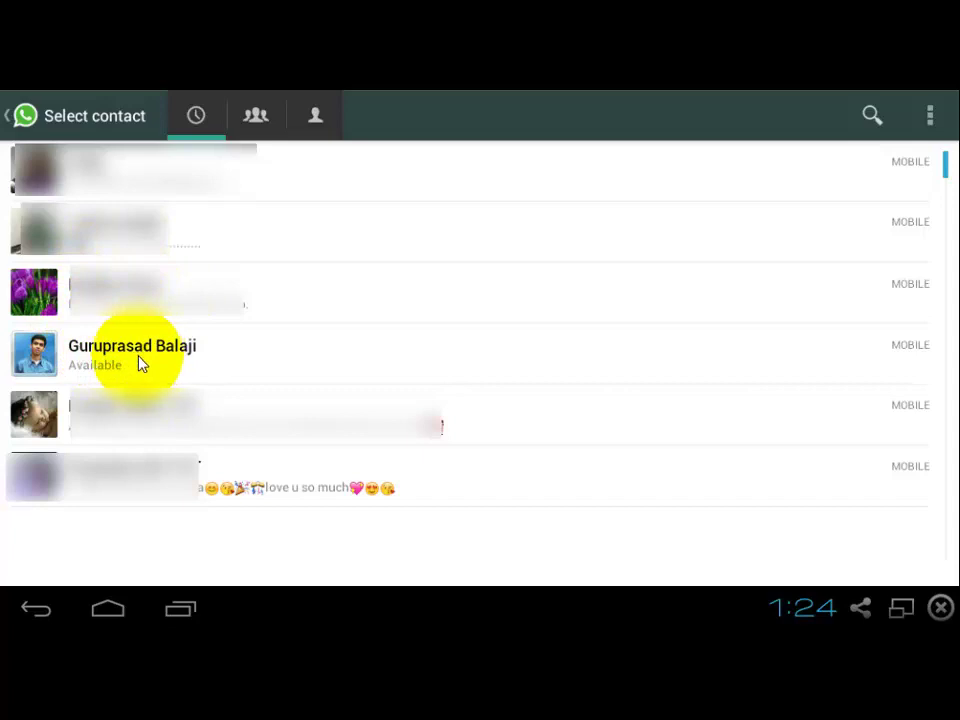
left_click(212, 367)
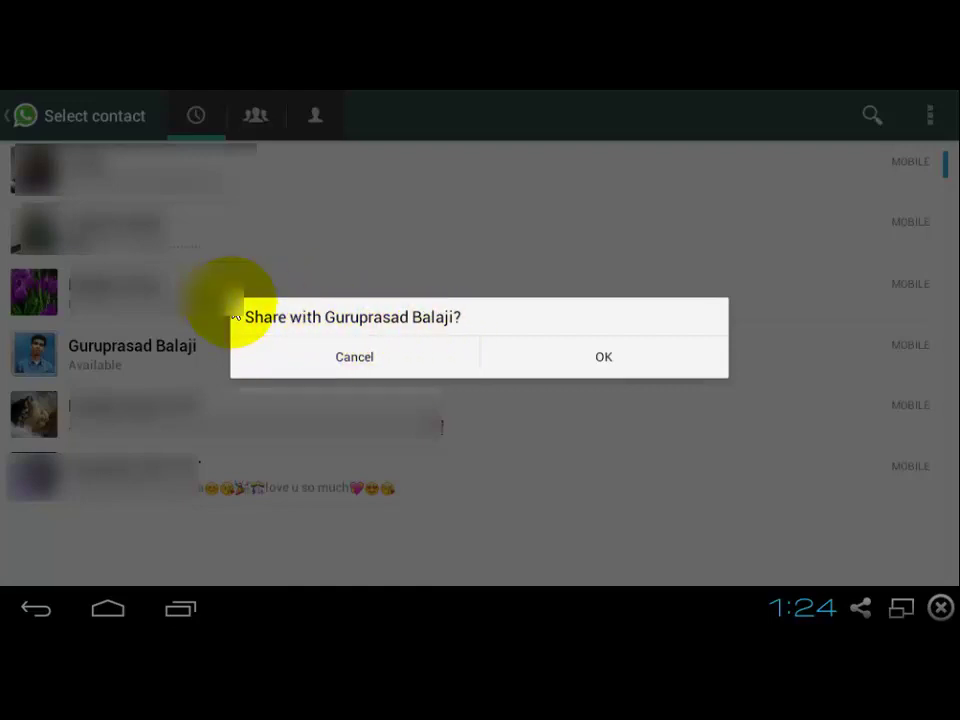
- Confirm with OK to send Happy_Ugadi.jpg to the selected contact
left_click(577, 368)
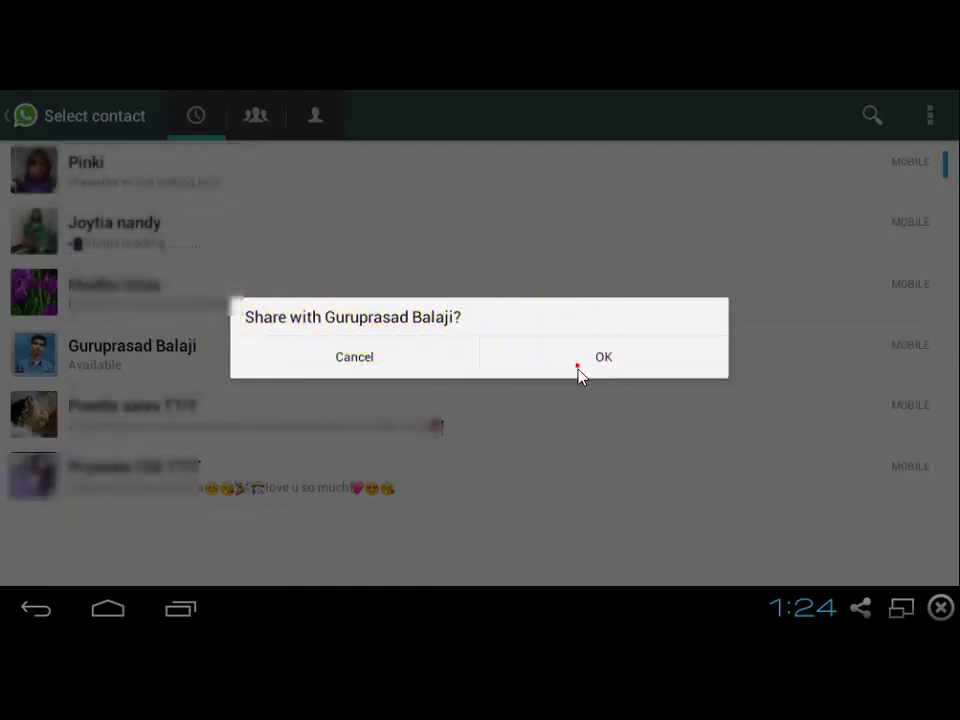